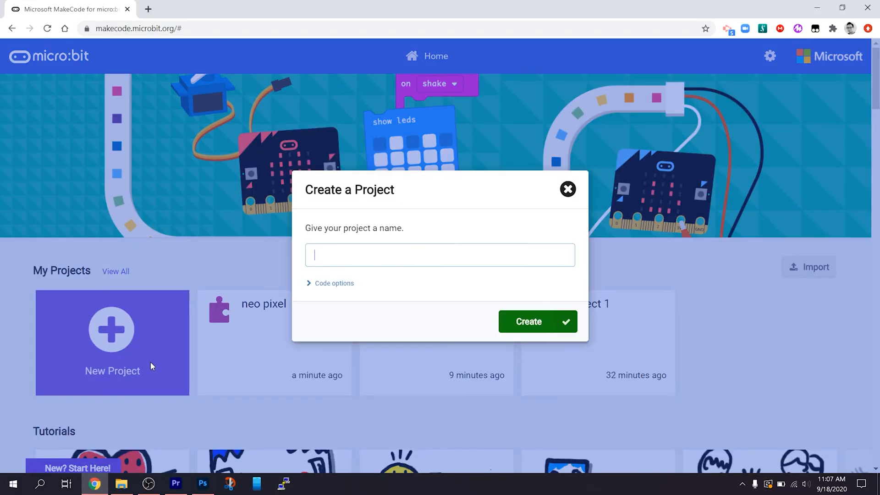
type("neopixel")
Confirm the new project name 'neopixel'
key("Return")
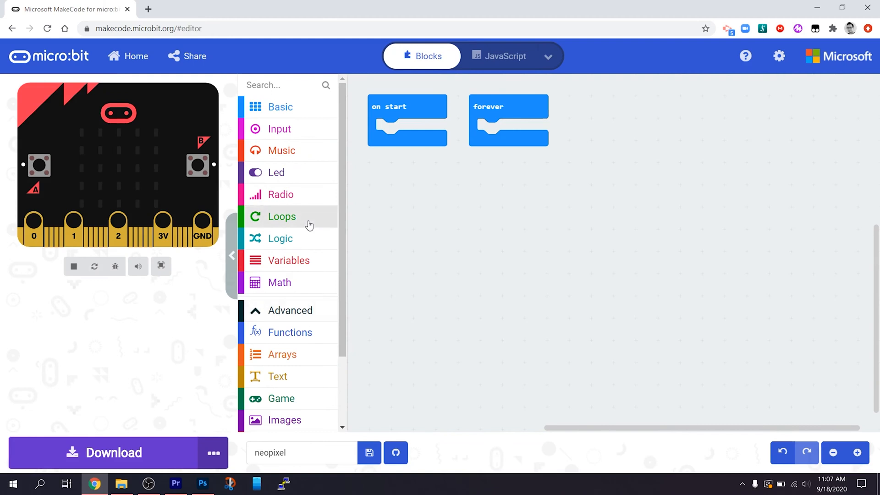
scroll(309, 225, "down", 2)
scroll(309, 225, "down", 1)
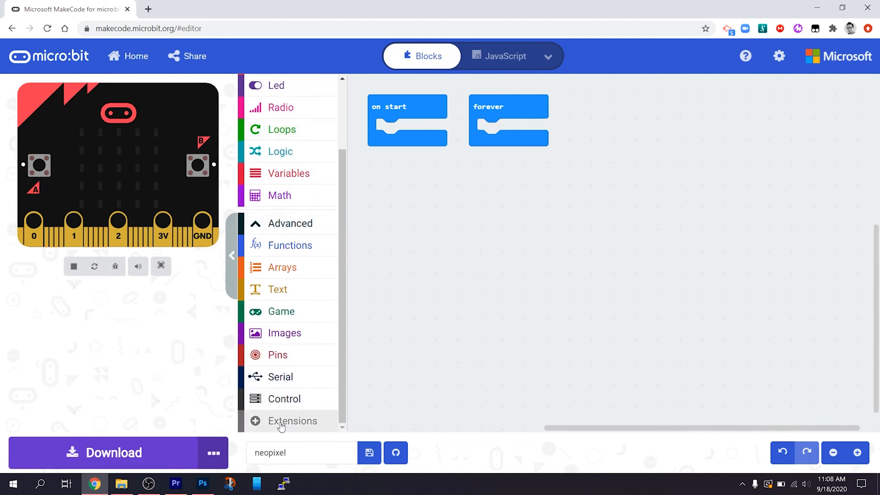
scroll(314, 344, "up", 3)
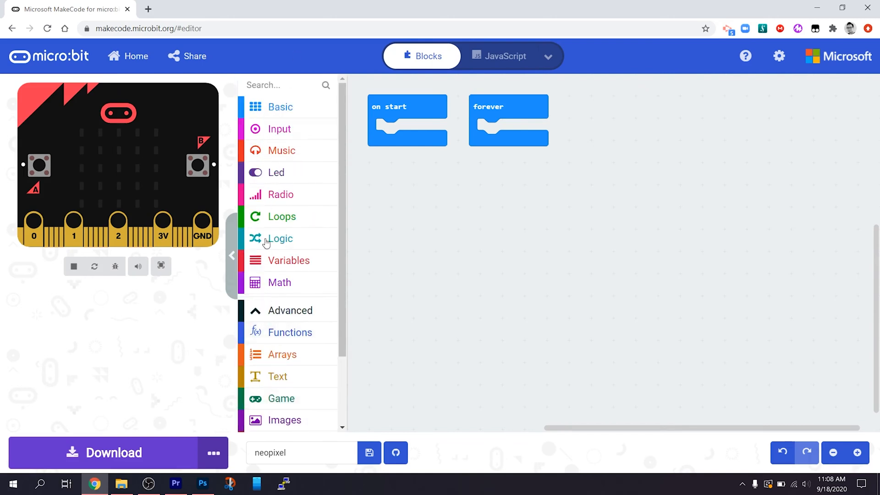
scroll(273, 385, "down", 2)
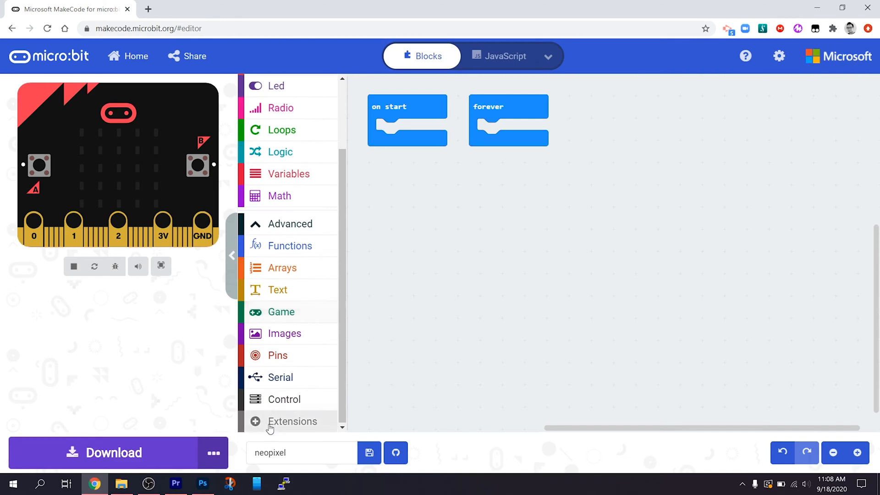
Add the neopixel extension from the Extensions gallery and reveal its Neopixel block category
left_click(275, 421)
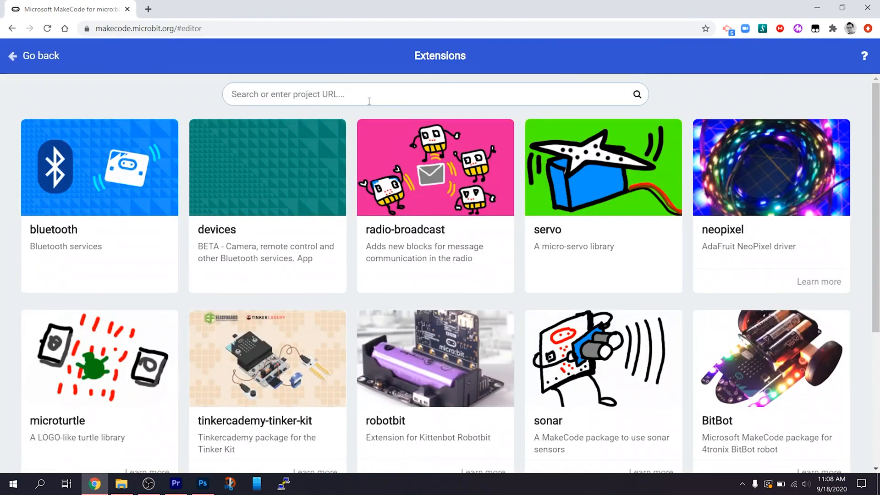
type("neopi")
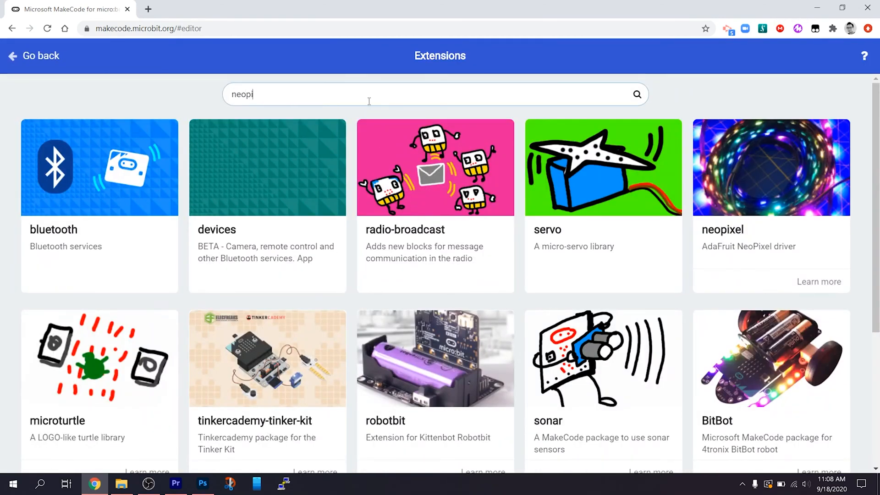
left_click(766, 198)
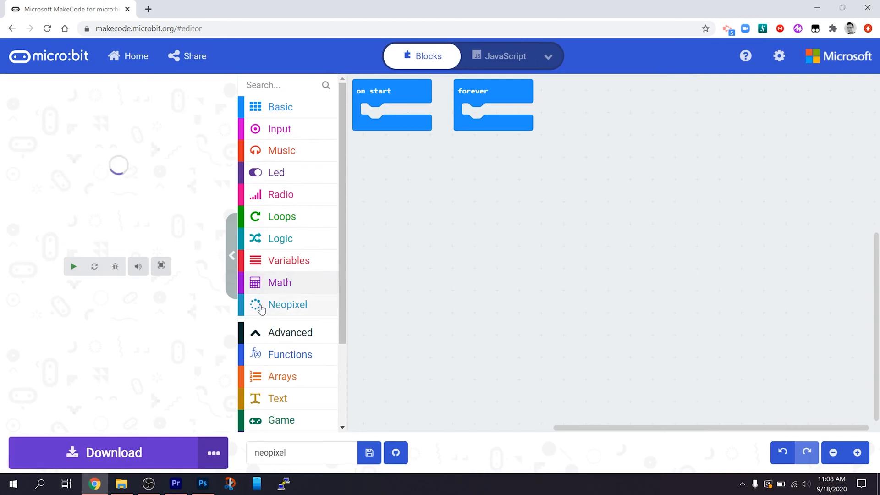
left_click(278, 309)
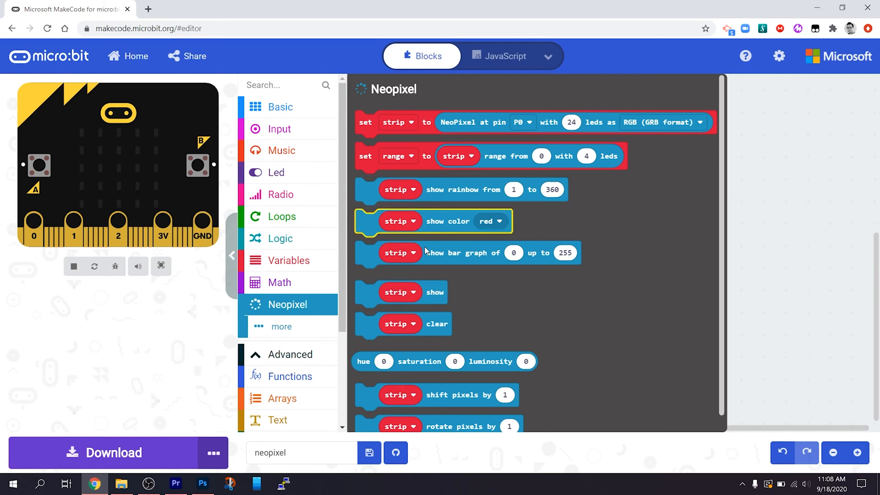
Rearrange the canvas so the forever block sits below on start
left_click(788, 306)
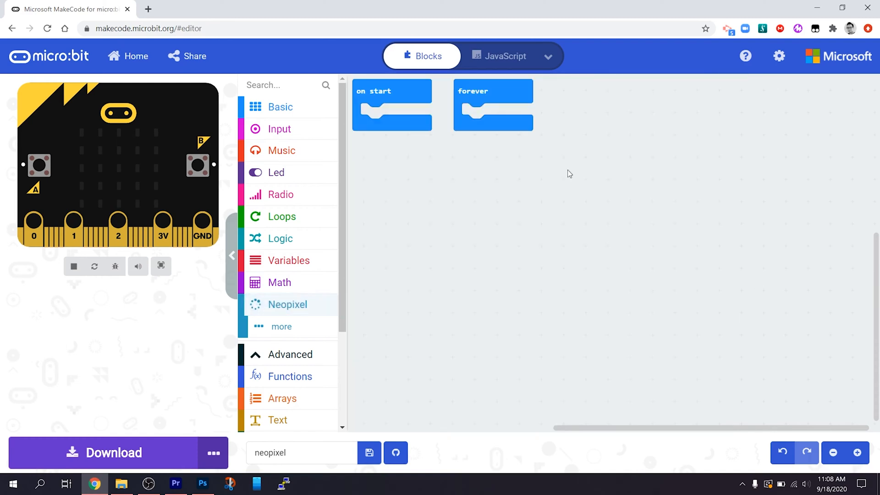
left_click_drag(514, 91, 610, 171)
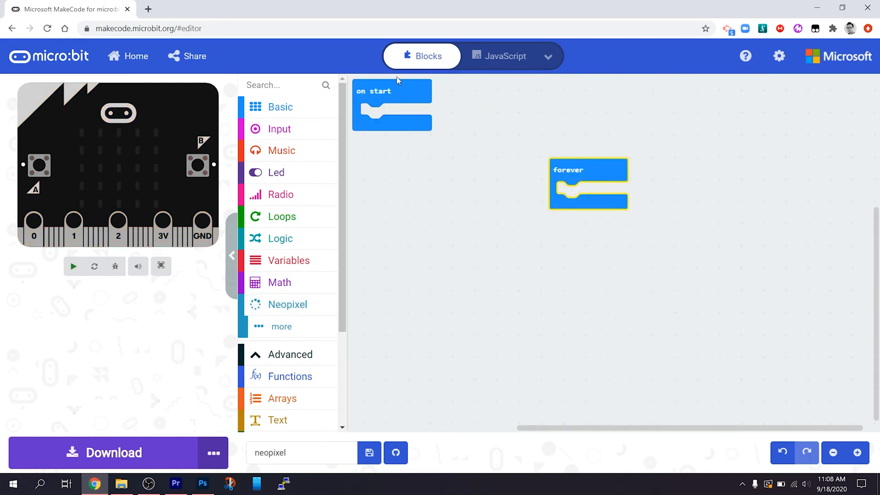
left_click_drag(397, 81, 455, 107)
mouse_move(608, 174)
left_mouse_down()
mouse_move(453, 243)
mouse_move(471, 259)
left_mouse_up()
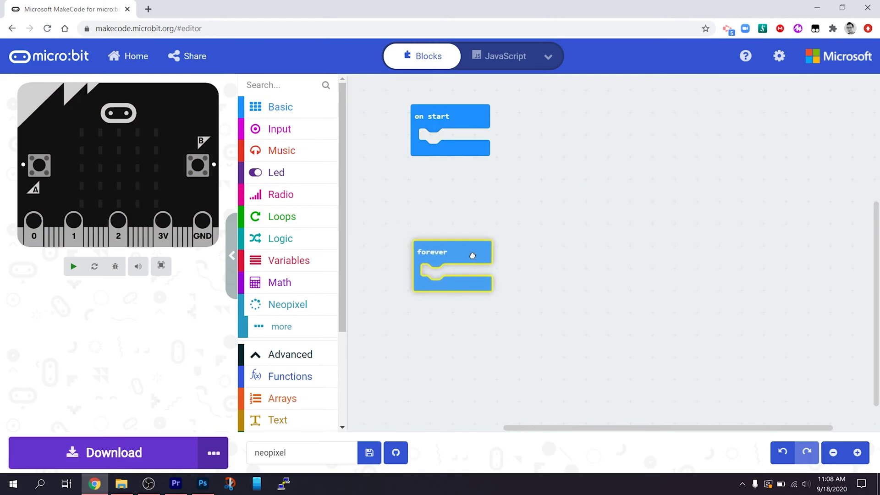
Place 'set strip to NeoPixel at pin P0' inside on start, keeping variable strip and setting 10 LEDs
left_click(313, 313)
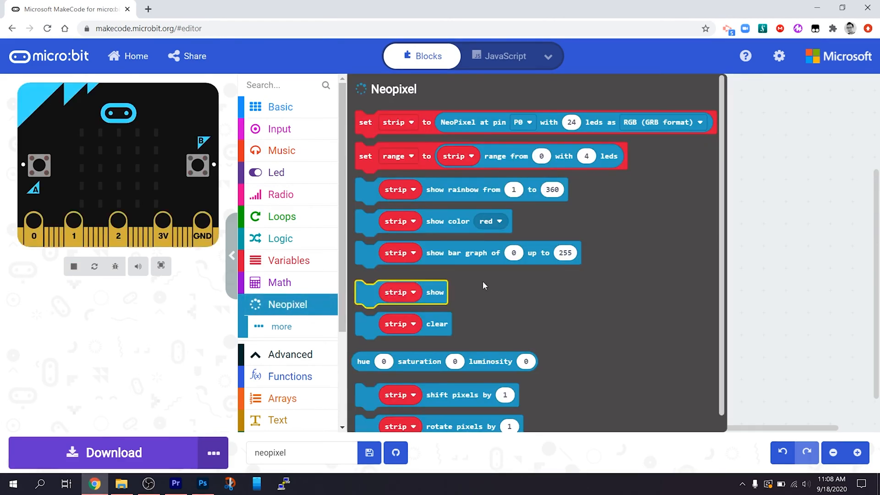
left_click(504, 182)
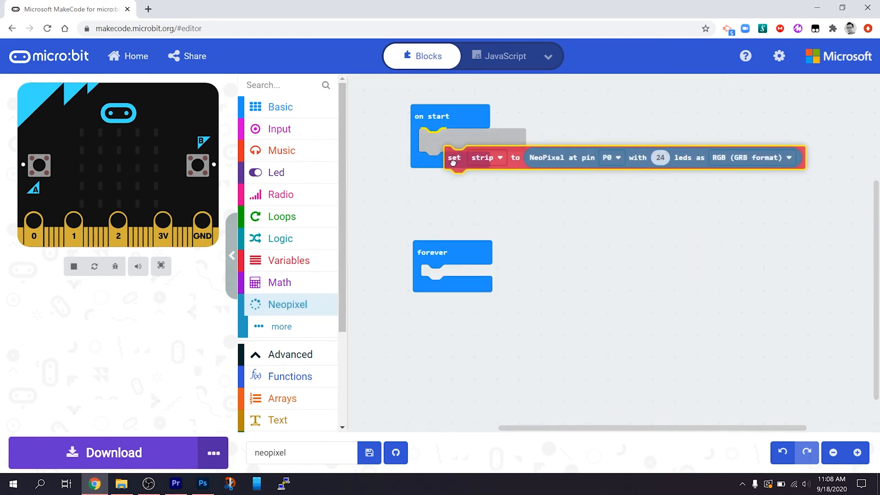
mouse_move(366, 125)
left_mouse_down()
mouse_move(432, 142)
mouse_move(407, 129)
left_mouse_up()
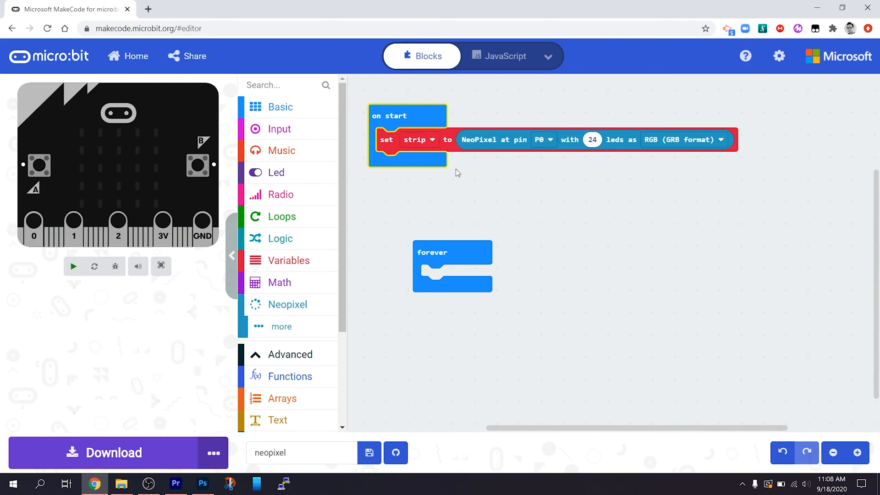
left_click(432, 142)
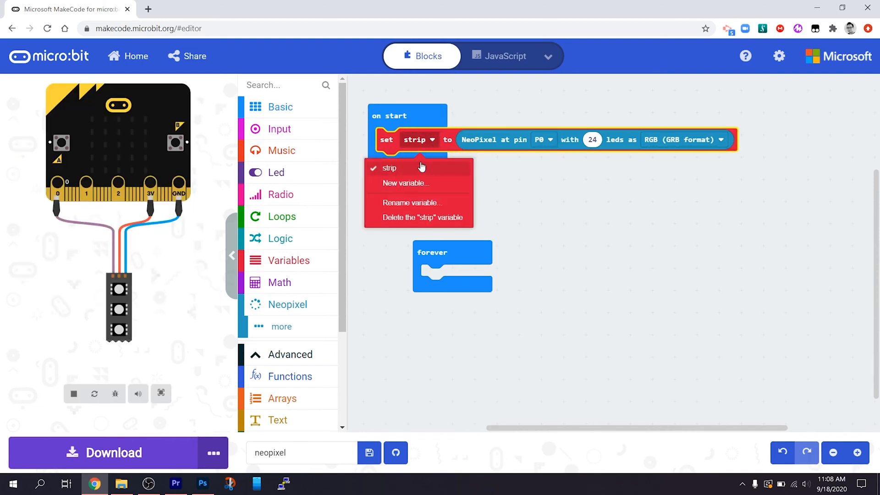
left_click(528, 201)
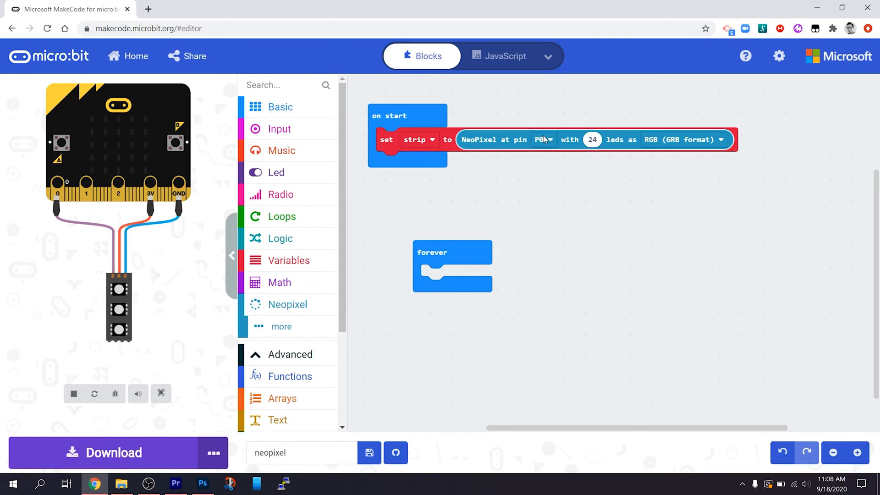
left_click(594, 141)
type("10")
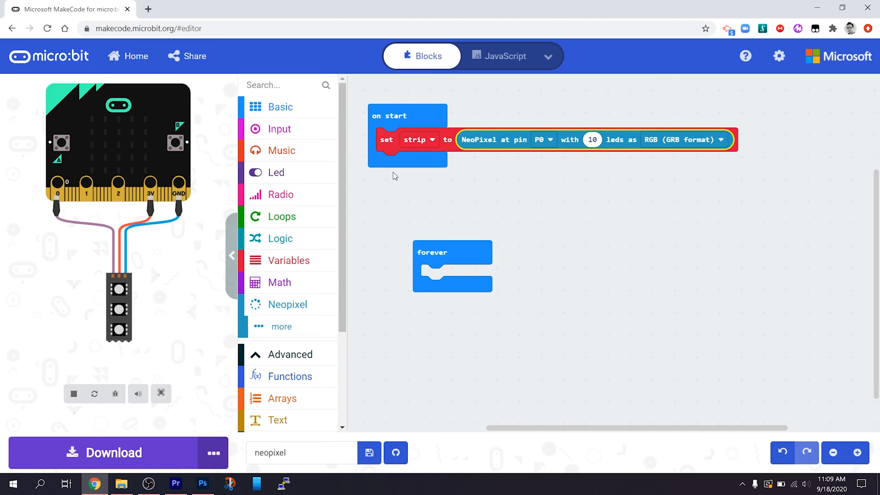
Add 'strip show rainbow from 1 to 360' under the strip setup in on start
left_click(292, 308)
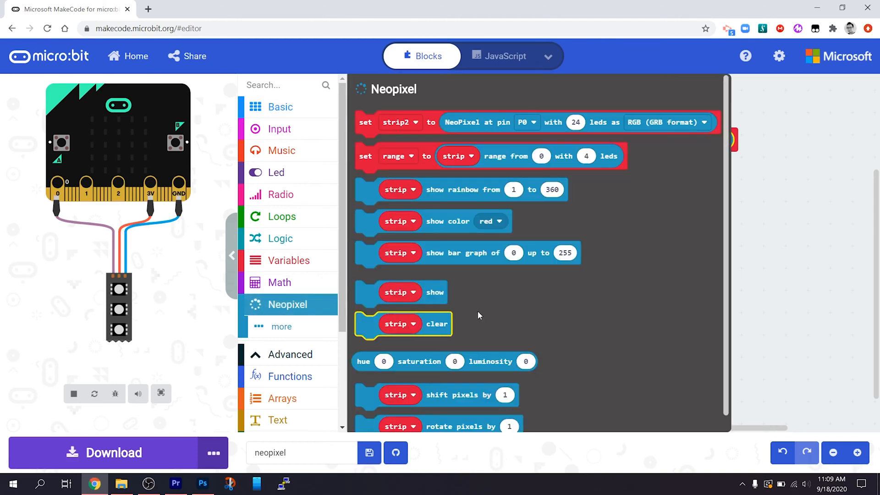
left_click(468, 183)
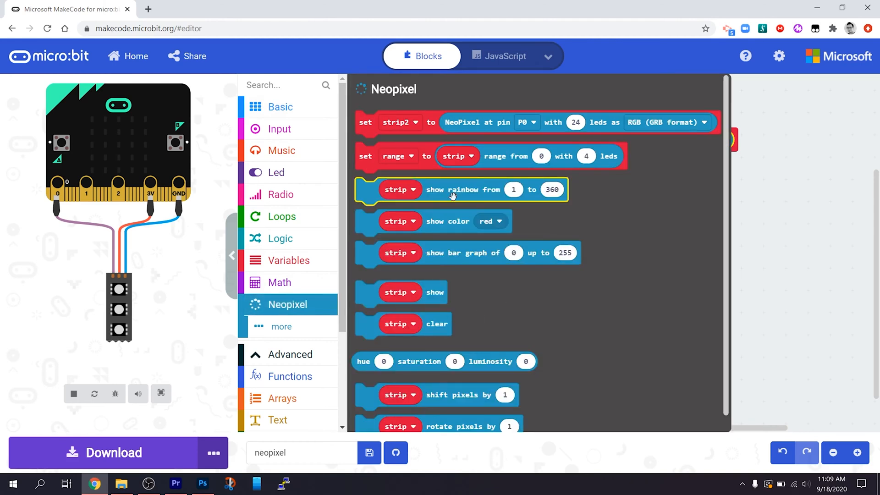
left_click_drag(452, 197, 393, 151)
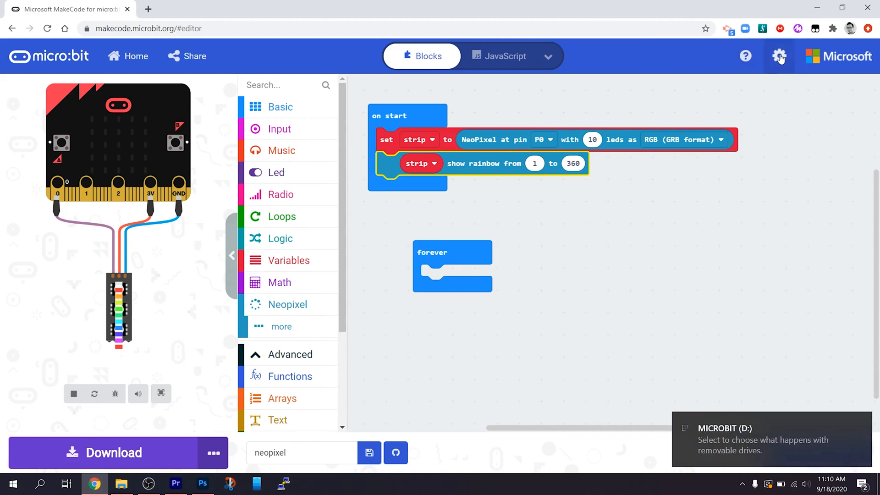
Pair the BBC micro:bit CMSIS-DAP device via settings and download the program to it
left_click(779, 56)
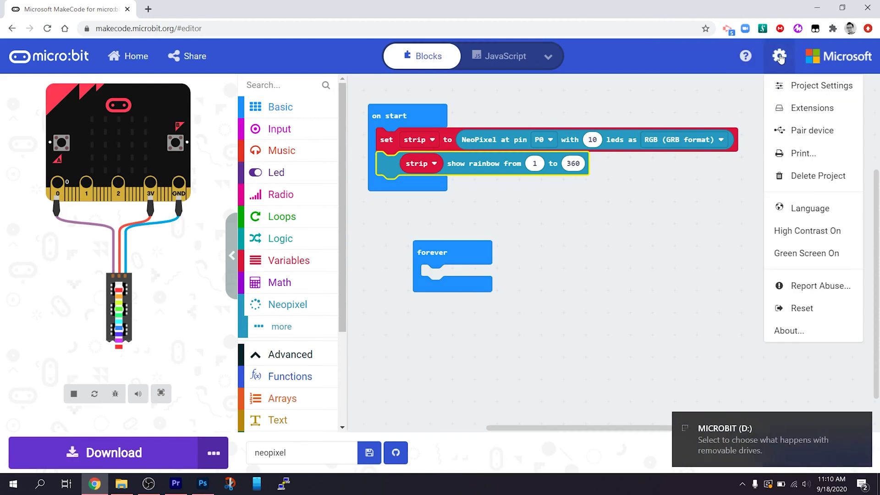
left_click(809, 139)
left_click(572, 357)
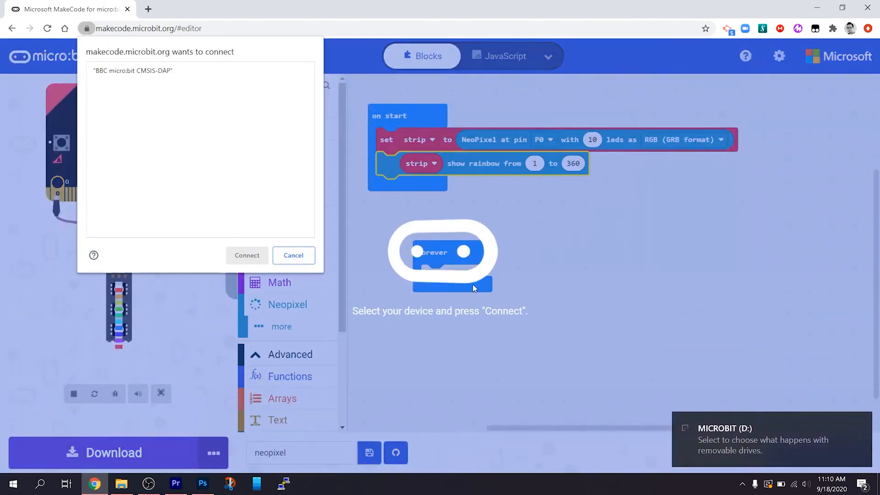
left_click(158, 71)
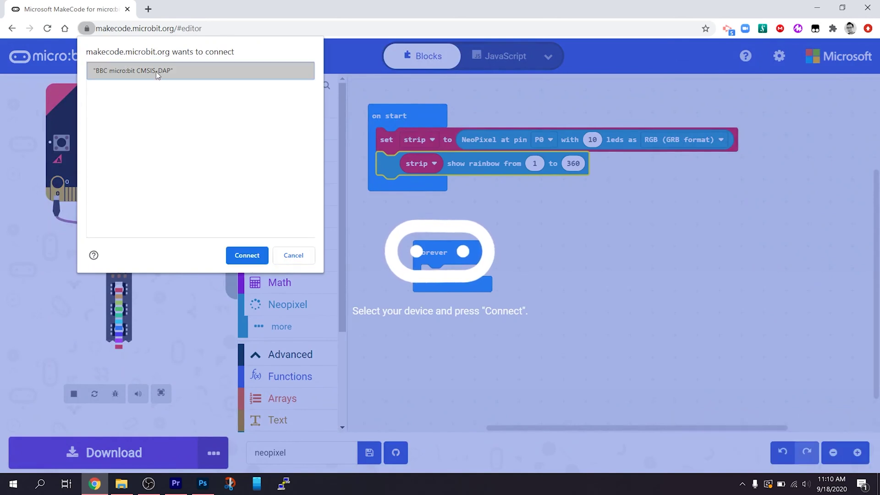
left_click(247, 255)
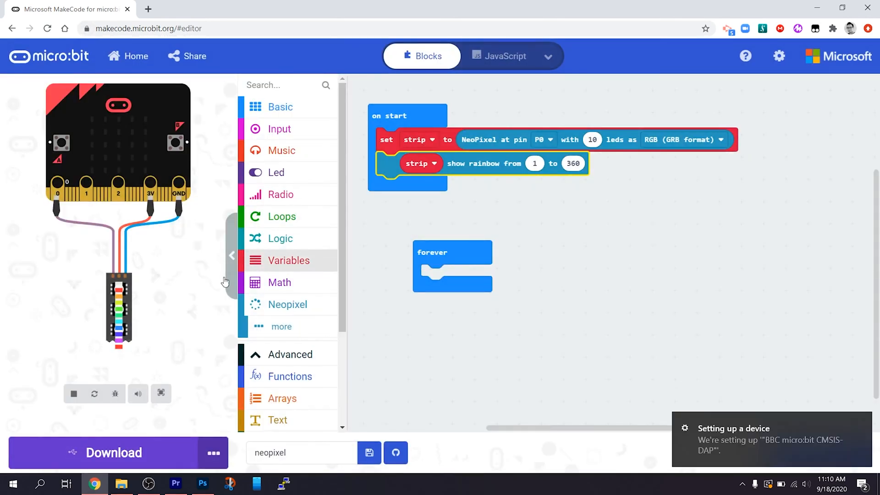
left_click(122, 456)
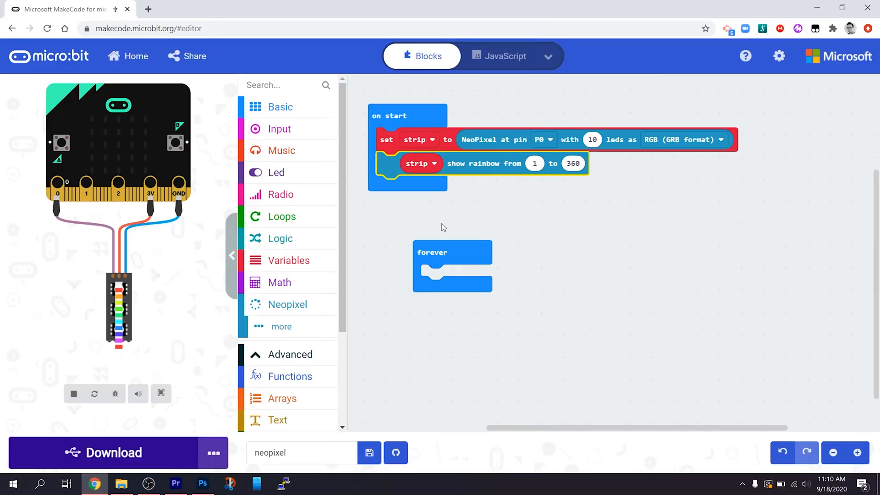
Put 'strip rotate pixels by 1' inside the forever loop
mouse_move(467, 249)
left_mouse_down()
mouse_move(453, 233)
mouse_move(414, 233)
left_mouse_up()
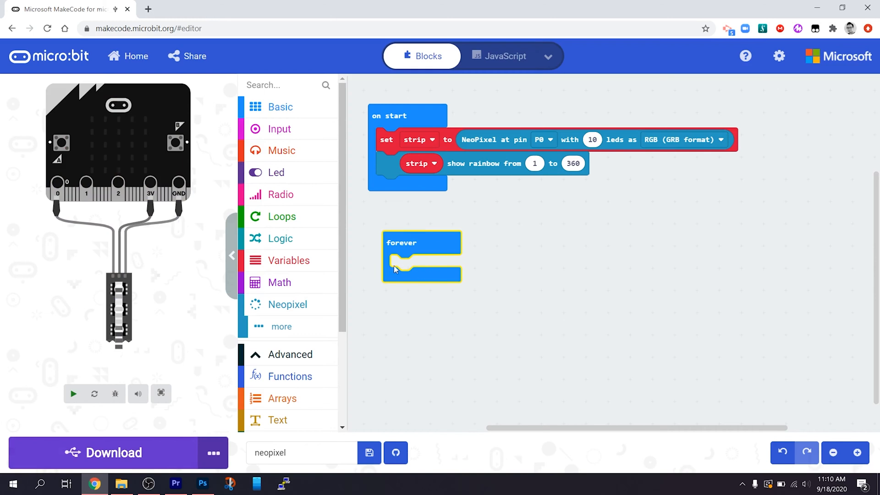
left_click(308, 309)
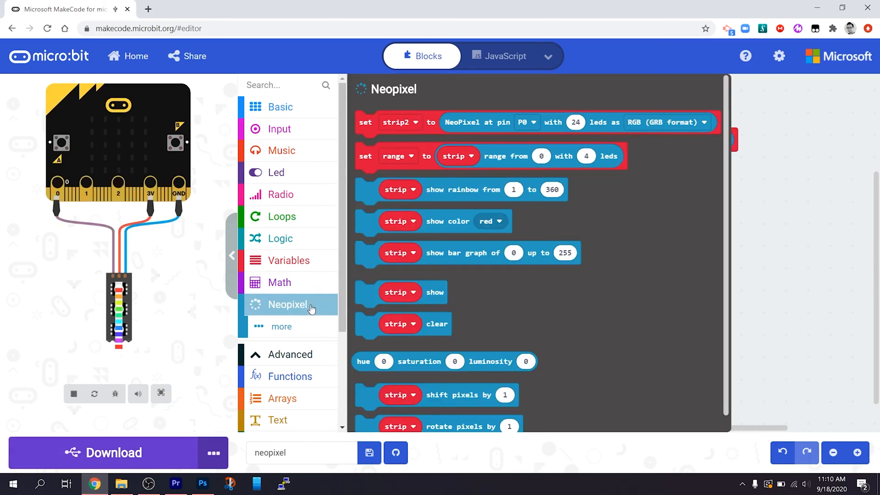
scroll(485, 360, "down", 1)
left_click(467, 412)
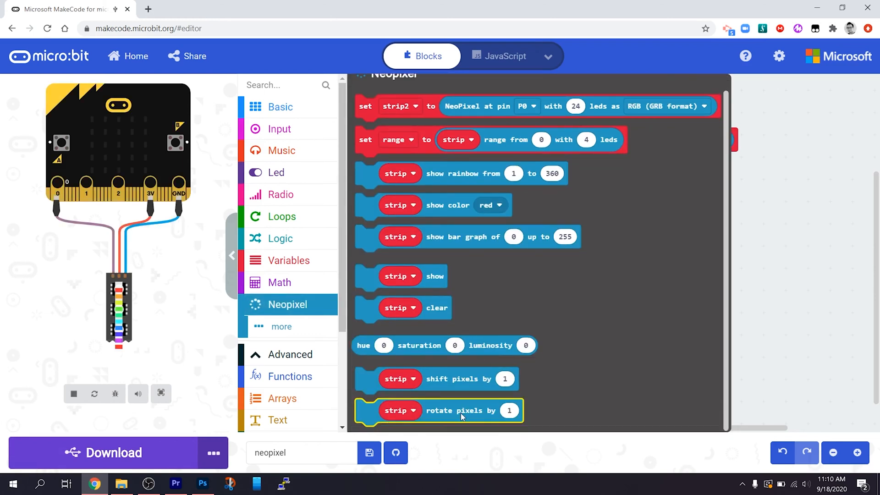
left_click_drag(462, 416, 494, 278)
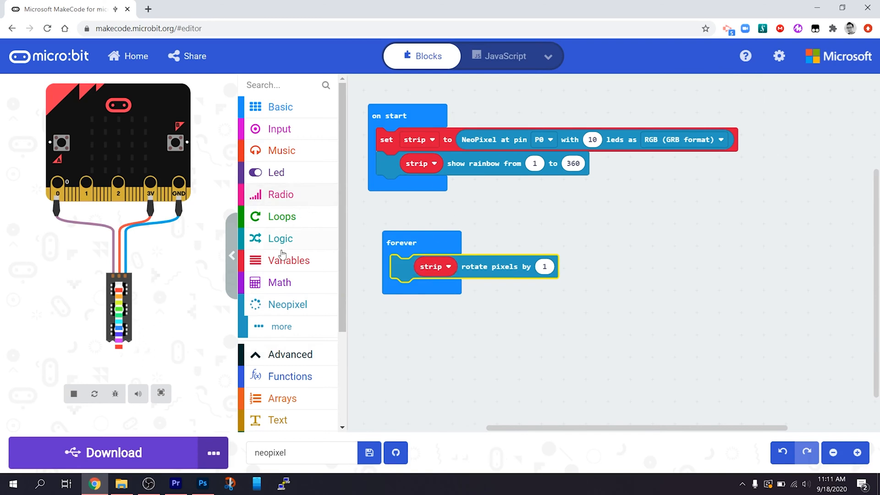
Add 'strip show' after the rotate step and enlarge the simulated strip to watch it
left_click(284, 305)
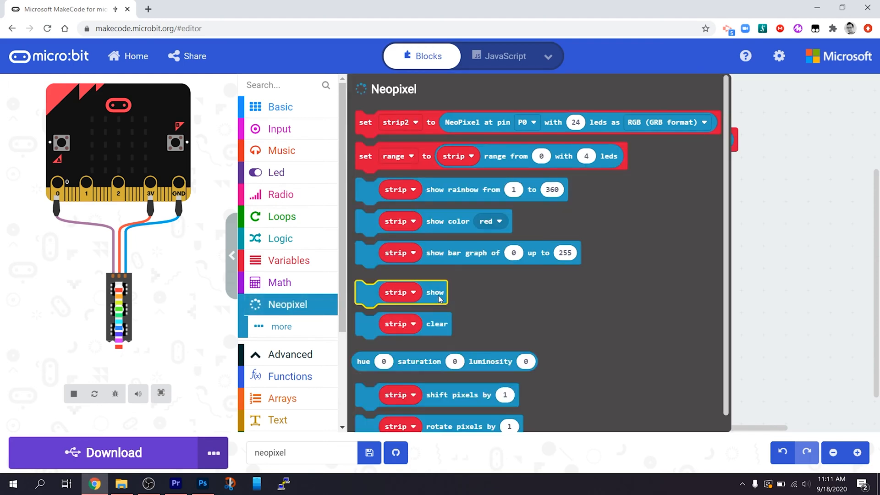
left_click_drag(438, 297, 484, 305)
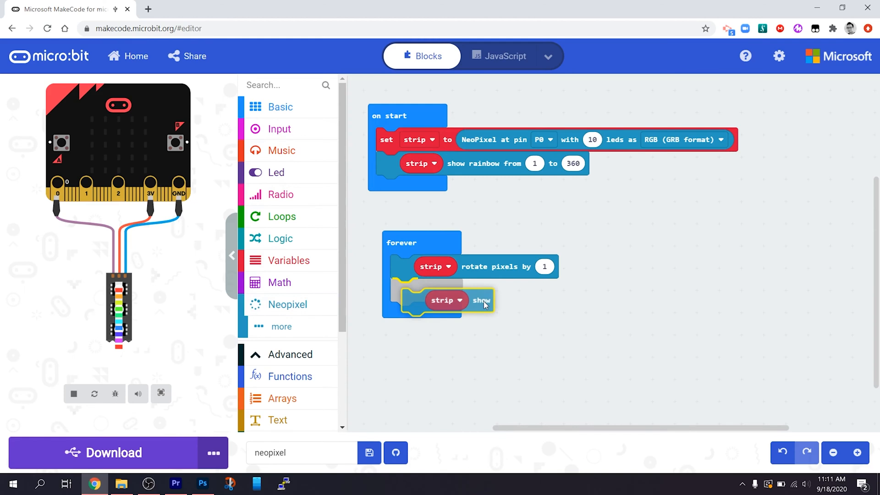
left_click_drag(484, 305, 484, 305)
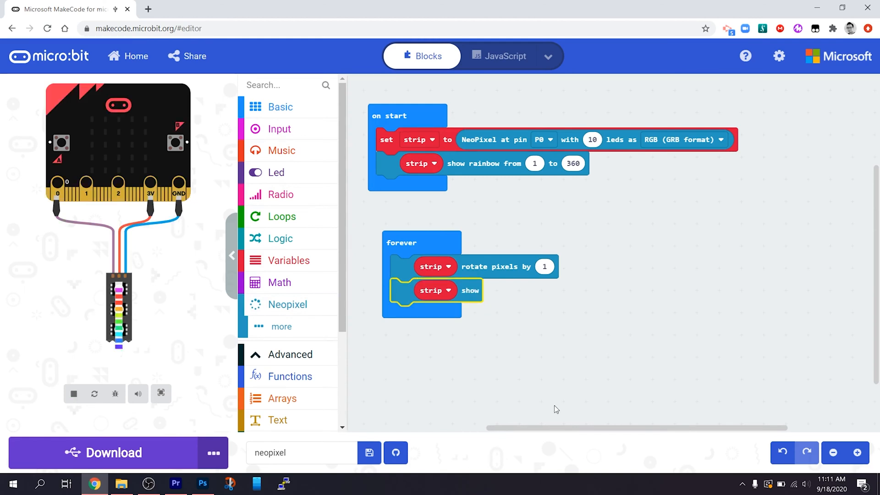
left_click(121, 309)
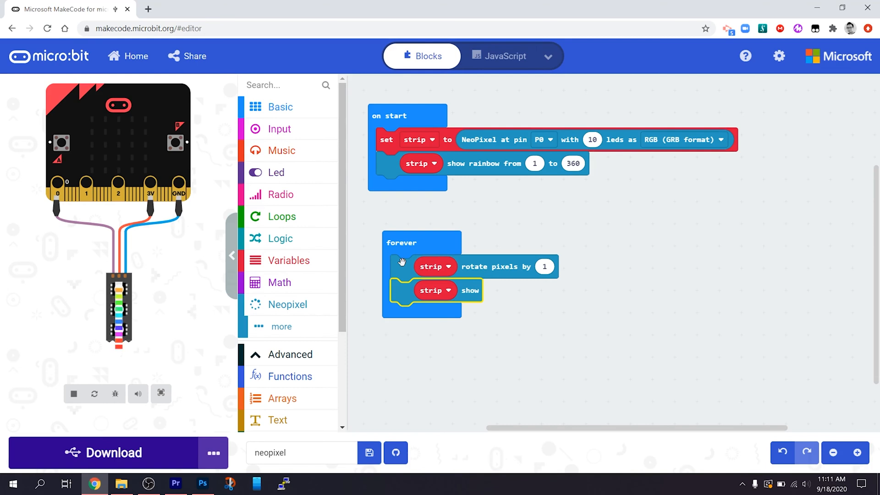
Delete the rainbow step and add 'strip show color red' to on start, keeping red
left_click_drag(402, 263, 303, 288)
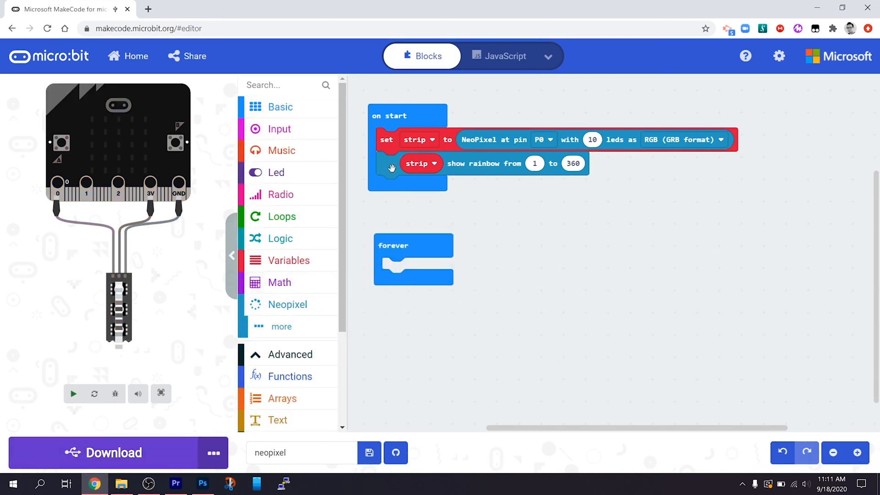
left_click_drag(392, 168, 319, 310)
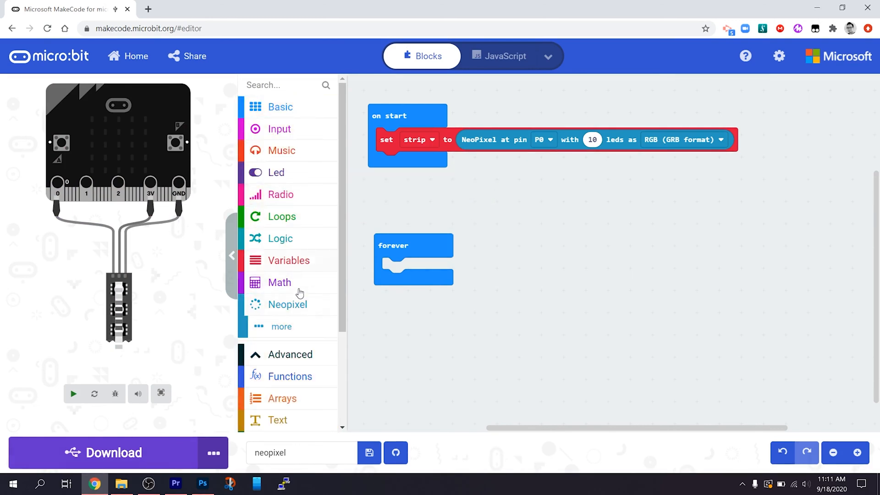
left_click(282, 304)
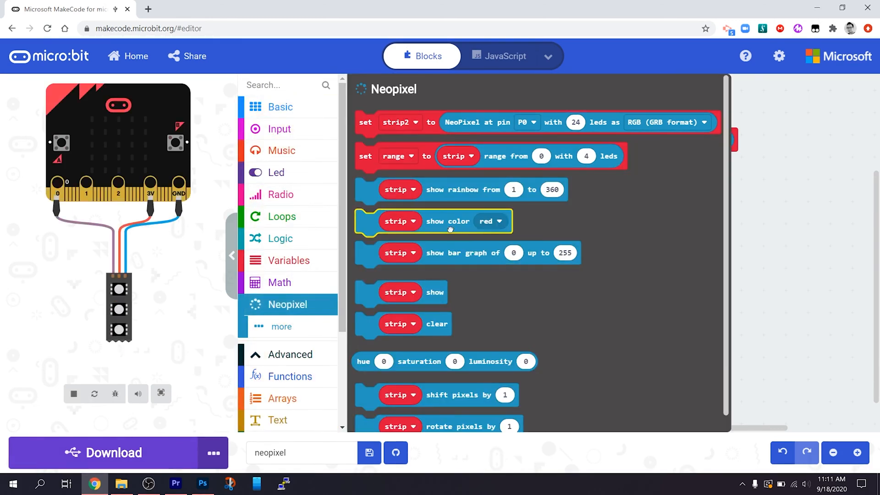
left_click_drag(450, 229, 467, 176)
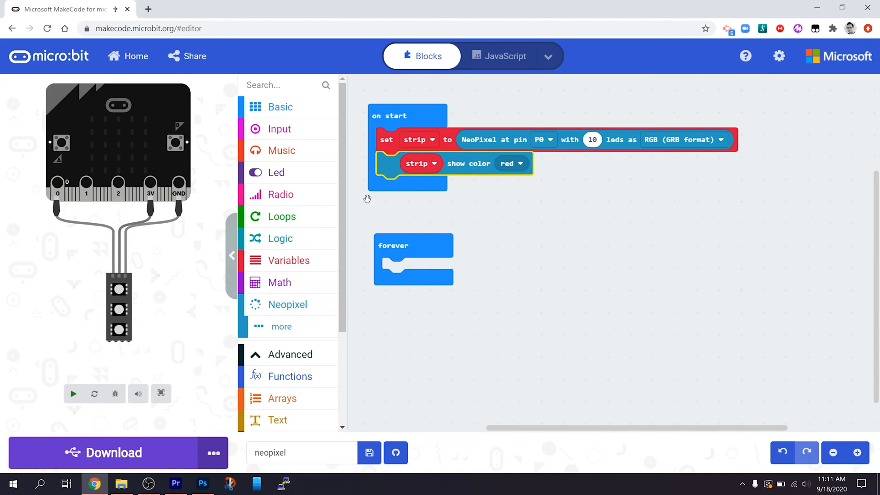
left_click(517, 164)
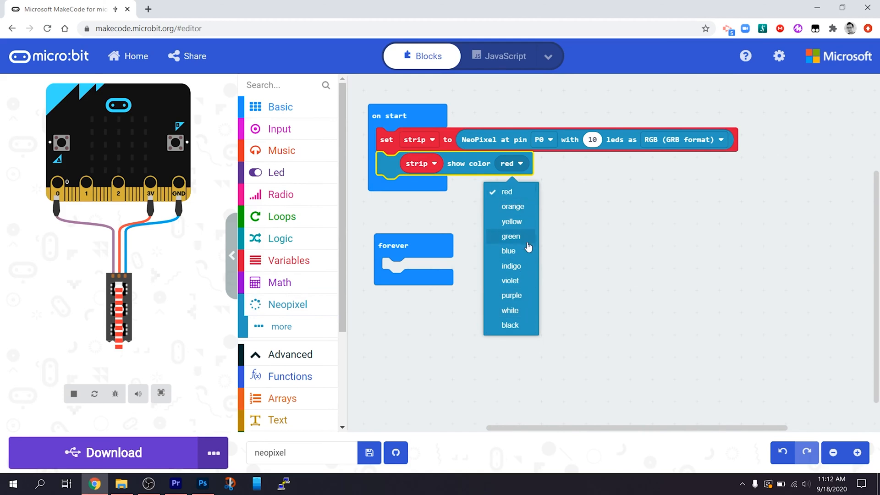
left_click(568, 261)
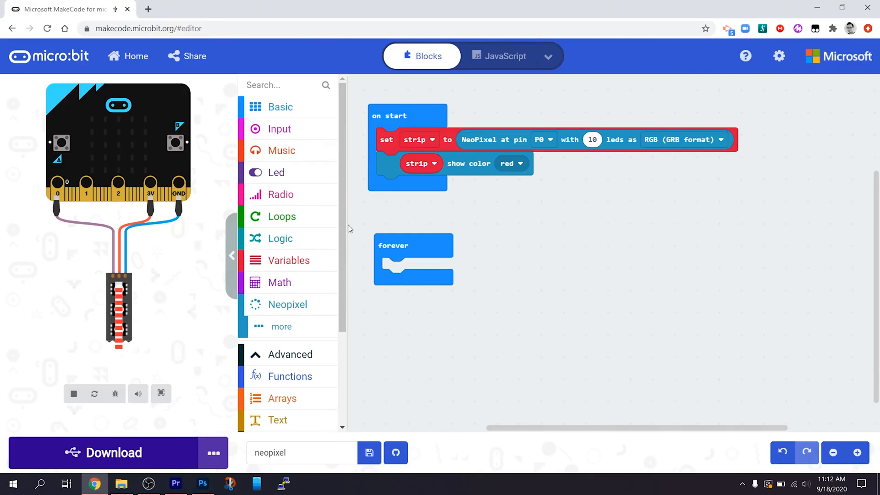
Add a Basic 'pause (ms)' set to 1000 inside the forever loop
left_click(278, 110)
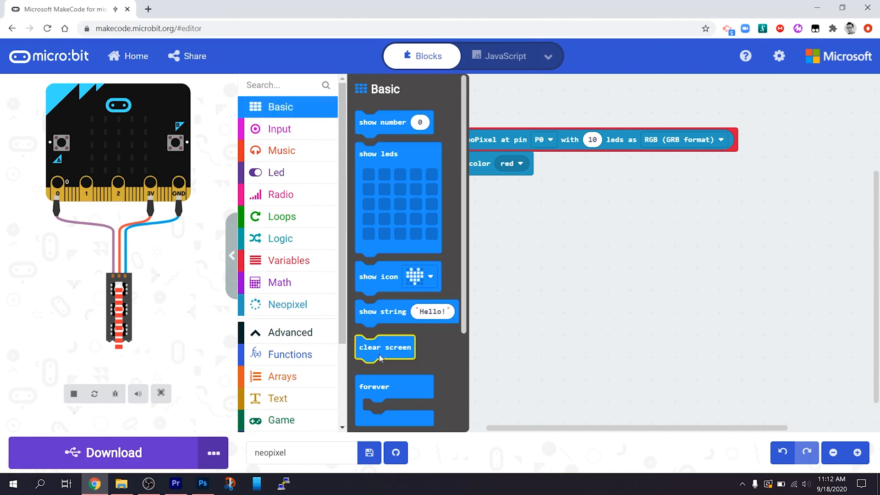
scroll(380, 365, "down", 3)
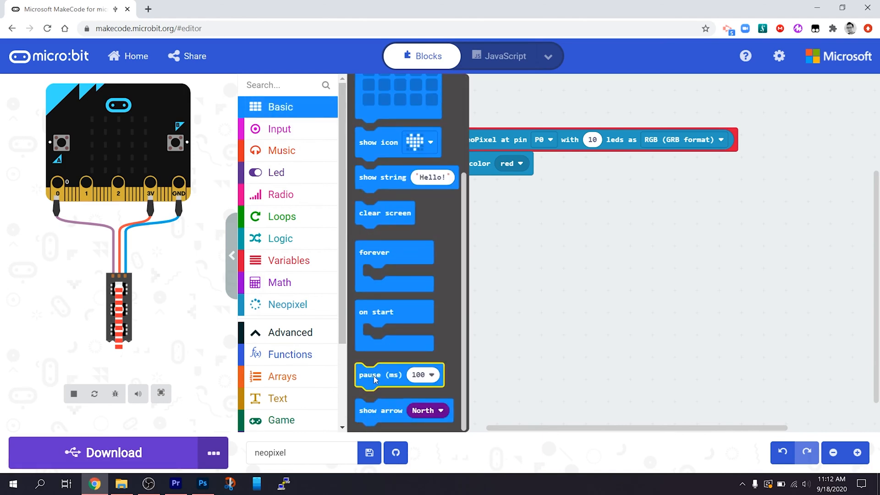
left_click_drag(374, 376, 407, 271)
left_click(450, 270)
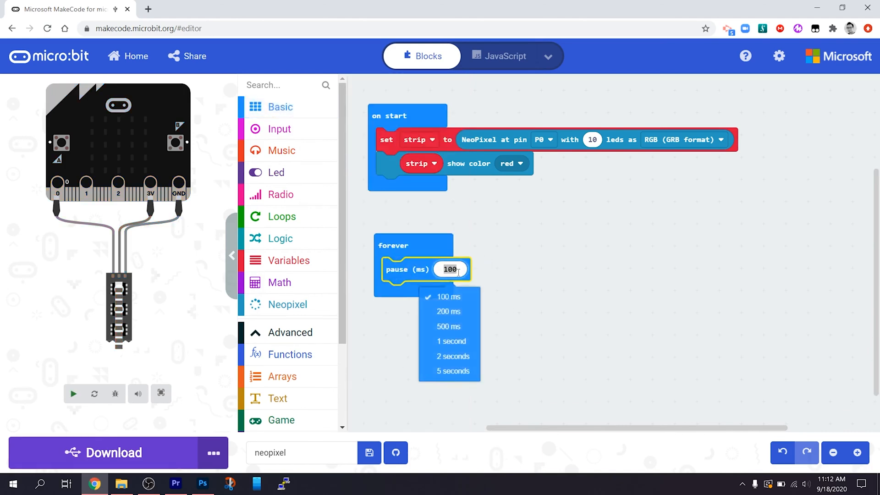
left_click(461, 340)
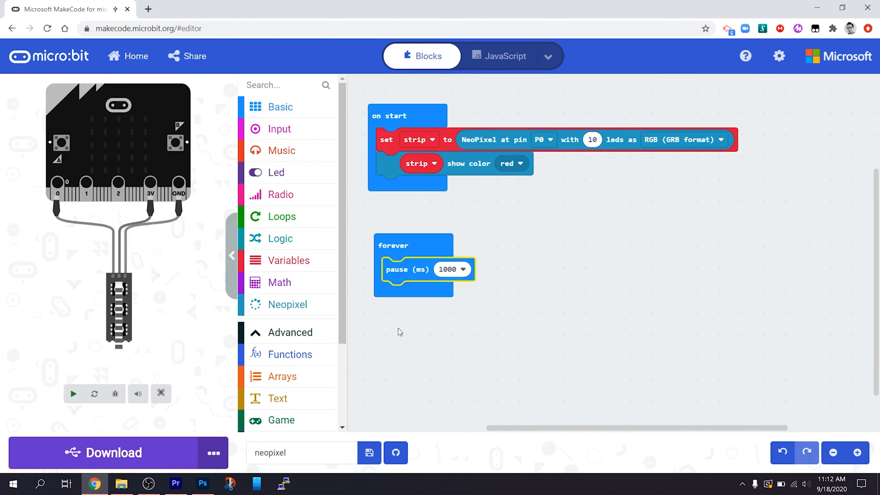
Duplicate the show color step under the pause and set the copy to orange
left_click(388, 164)
right_click(388, 169)
left_click(403, 179)
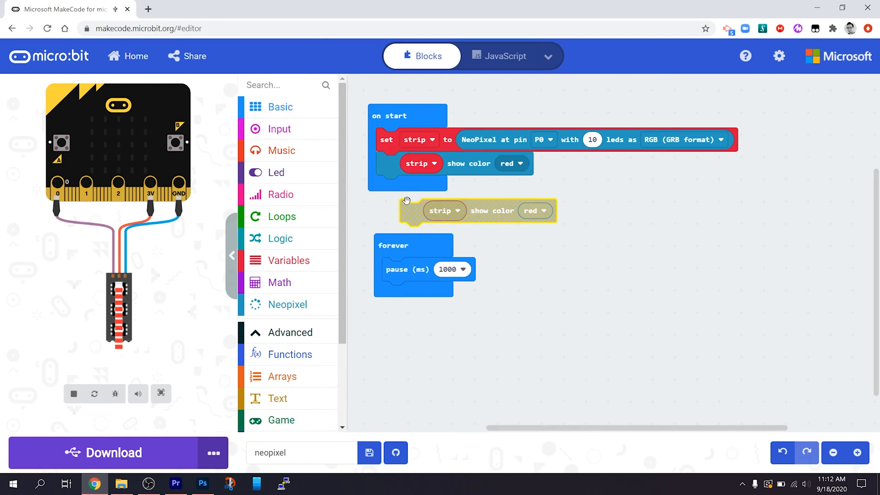
left_click_drag(408, 213, 399, 302)
left_click(523, 293)
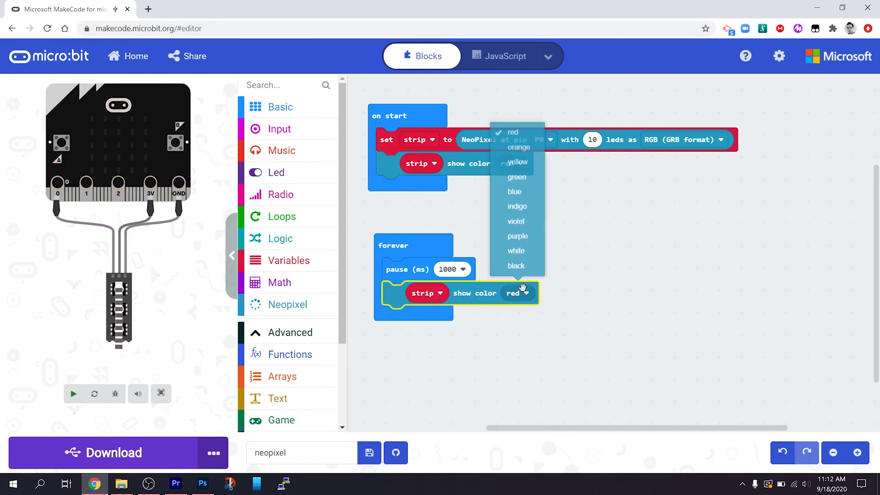
left_click(519, 145)
Duplicate the forever loop's pause and colour steps and append the copies to the original loop
right_click(400, 275)
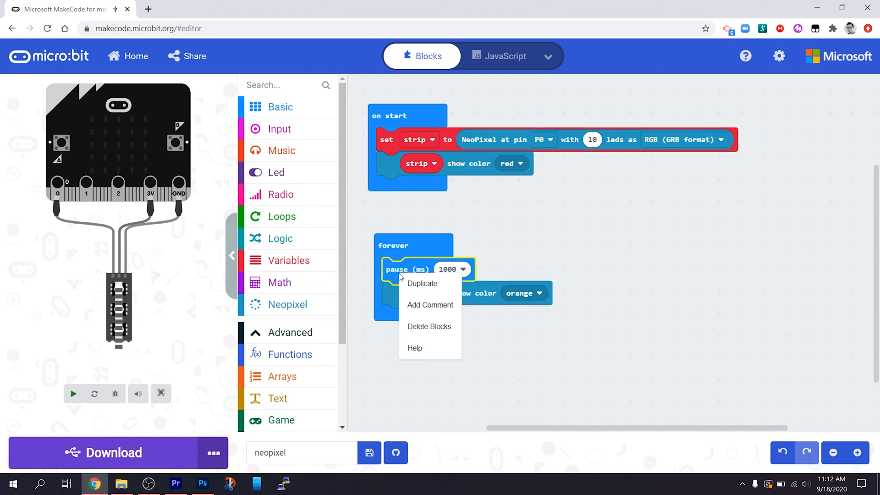
key("Escape")
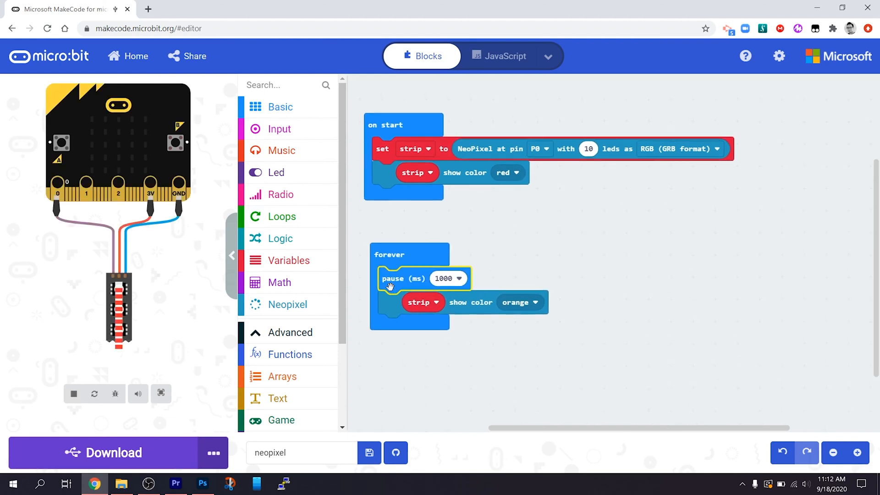
left_click(393, 307)
left_click(393, 290)
right_click(383, 253)
left_click(411, 262)
mouse_move(421, 311)
left_mouse_down()
mouse_move(632, 194)
mouse_move(402, 347)
mouse_move(392, 345)
left_mouse_up()
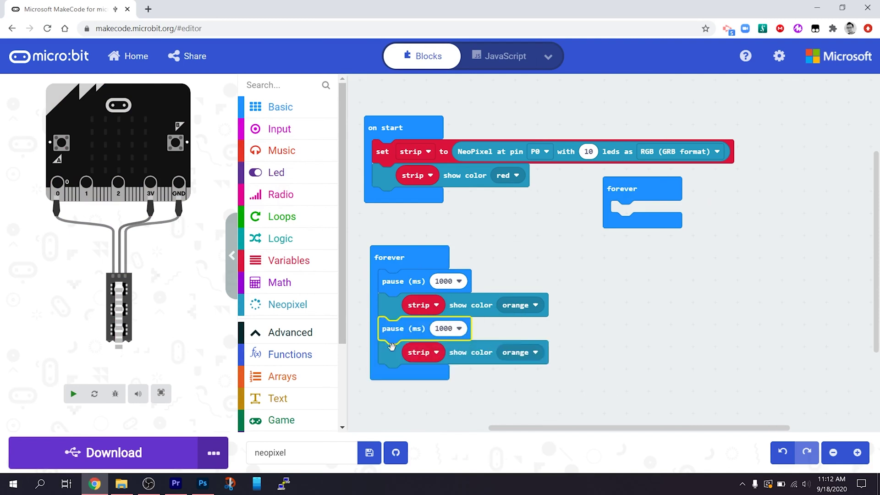
Set the first copied colour step to purple and the last to green
left_click(535, 306)
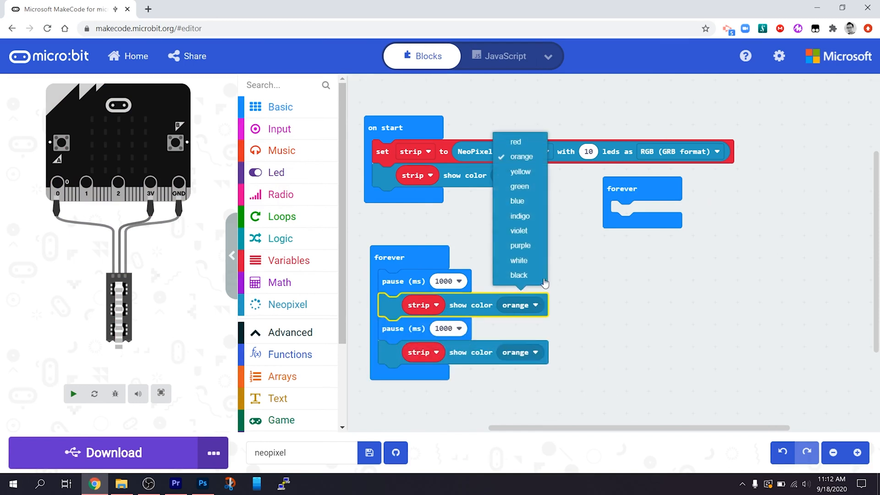
left_click(535, 244)
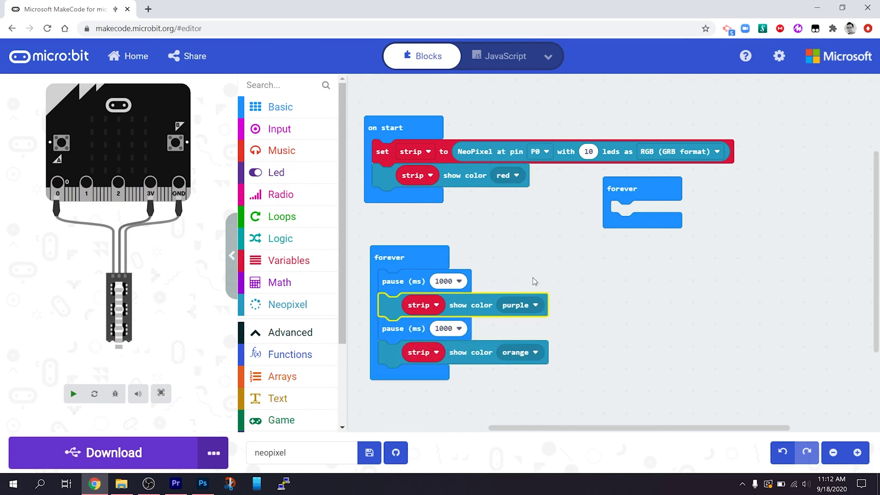
left_click(533, 352)
left_click(534, 235)
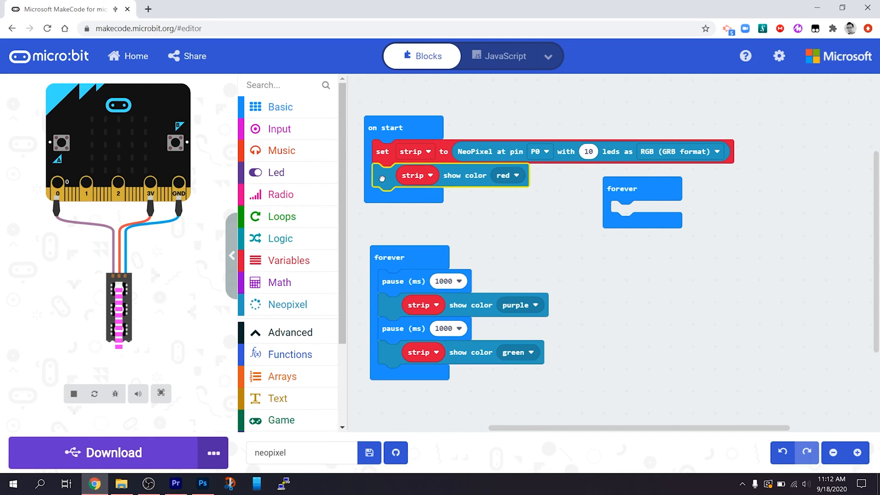
Move show color red to the top of forever and duplicate a pause onto the loop's end
mouse_move(381, 178)
left_mouse_down()
mouse_move(395, 269)
mouse_move(413, 182)
left_mouse_up()
left_click(414, 278)
right_click(415, 278)
left_click(427, 287)
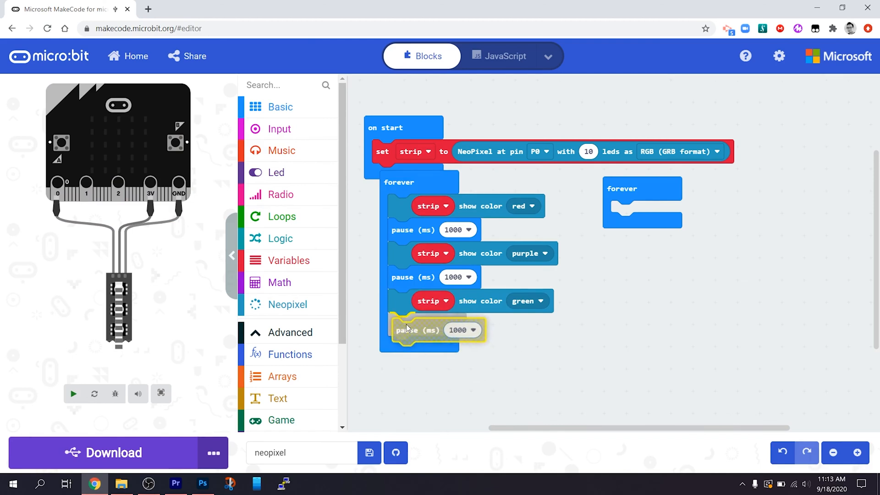
left_click_drag(440, 362, 407, 324)
Reposition the forever loop and delete the empty spare forever loop
left_click_drag(416, 181, 424, 234)
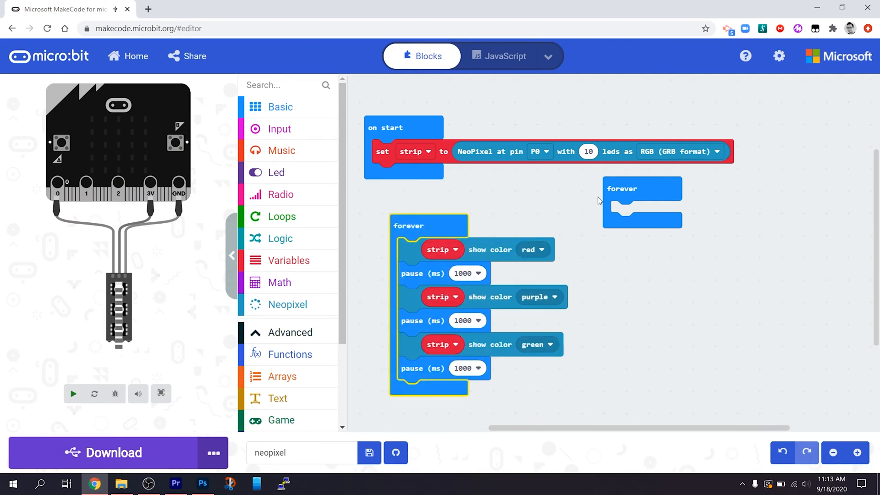
left_click_drag(605, 198, 351, 228)
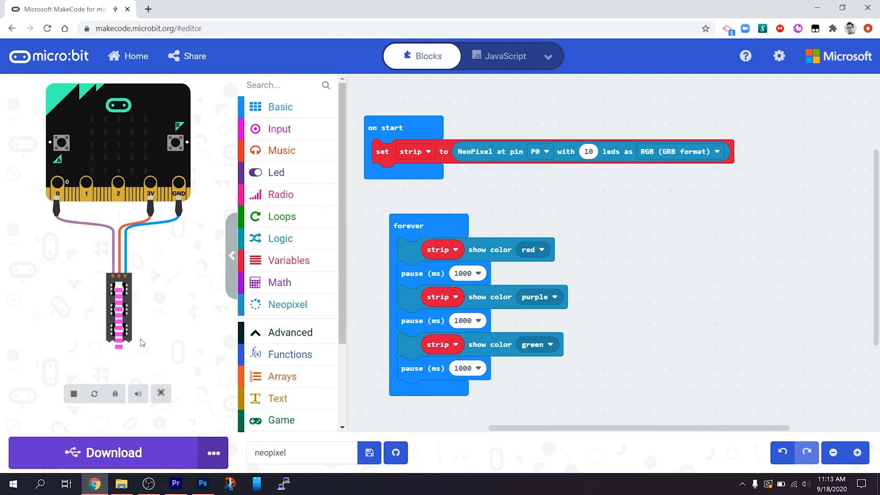
Download the program to the micro:bit
left_click(155, 448)
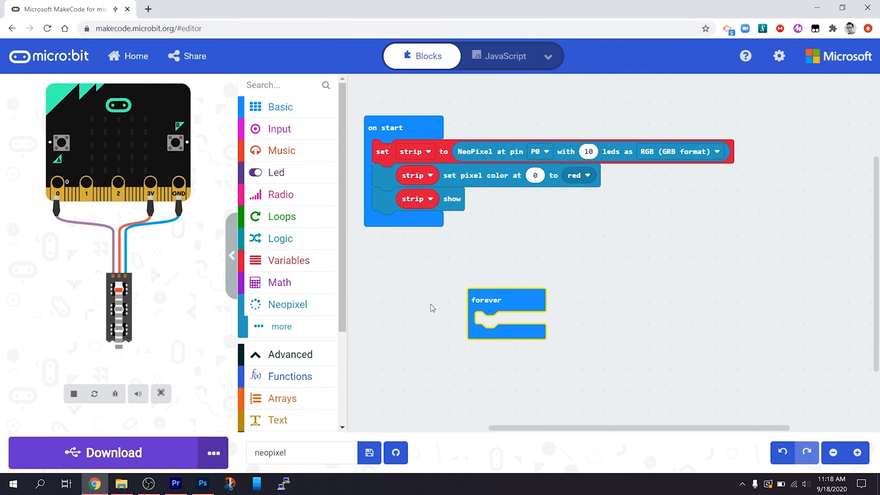
Add 'rotate pixels by 1' from the Neopixel drawer into the forever loop
left_click(305, 305)
scroll(555, 338, "down", 1)
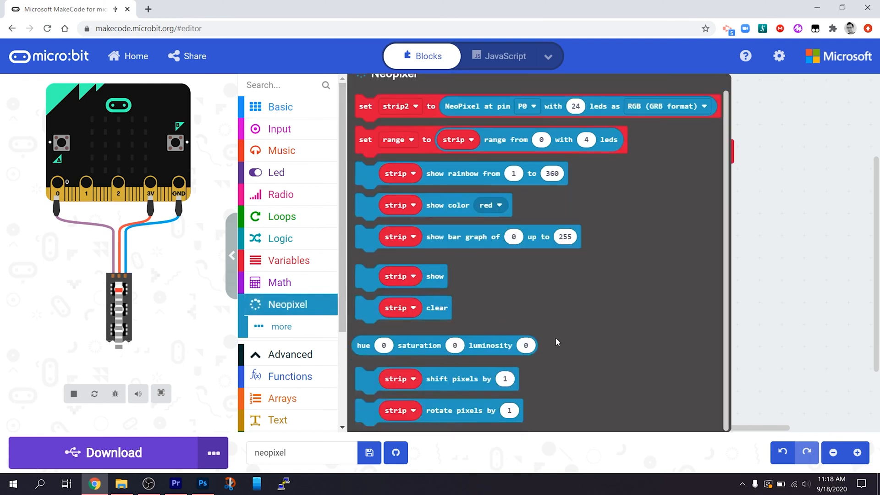
left_click(458, 411)
left_click_drag(450, 417, 581, 330)
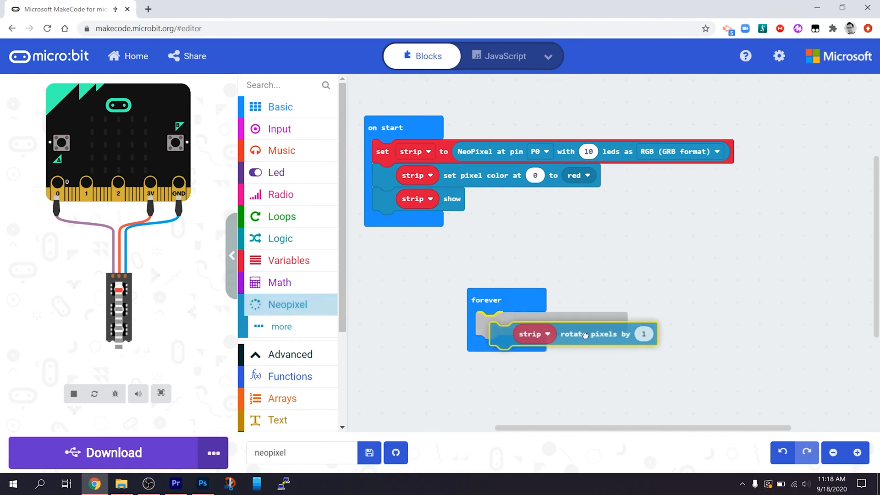
Add 'strip show' below the rotation and nudge the forever loop into place
left_click(305, 304)
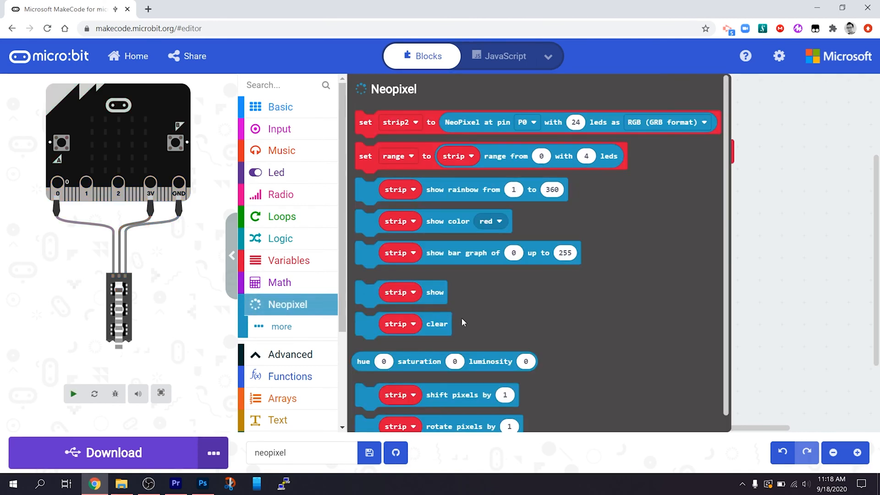
mouse_move(371, 299)
left_mouse_down()
mouse_move(459, 358)
mouse_move(508, 354)
left_mouse_up()
left_click_drag(508, 306, 504, 283)
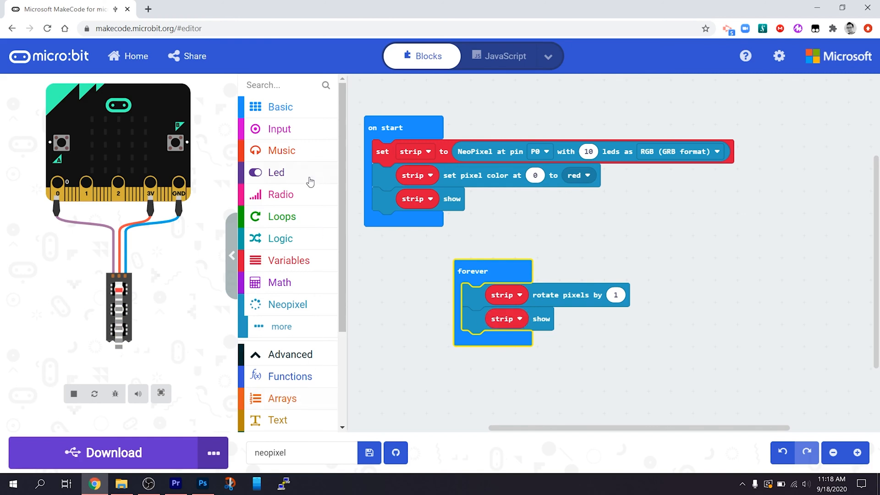
Insert a 'pause (ms) 100' from Basic between rotating the pixels and showing the strip
left_click(285, 110)
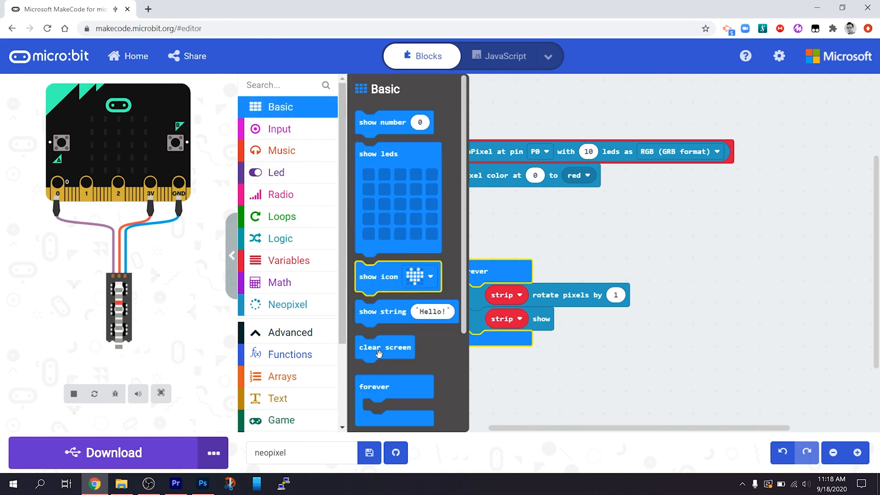
scroll(382, 353, "down", 2)
left_click_drag(370, 382, 485, 323)
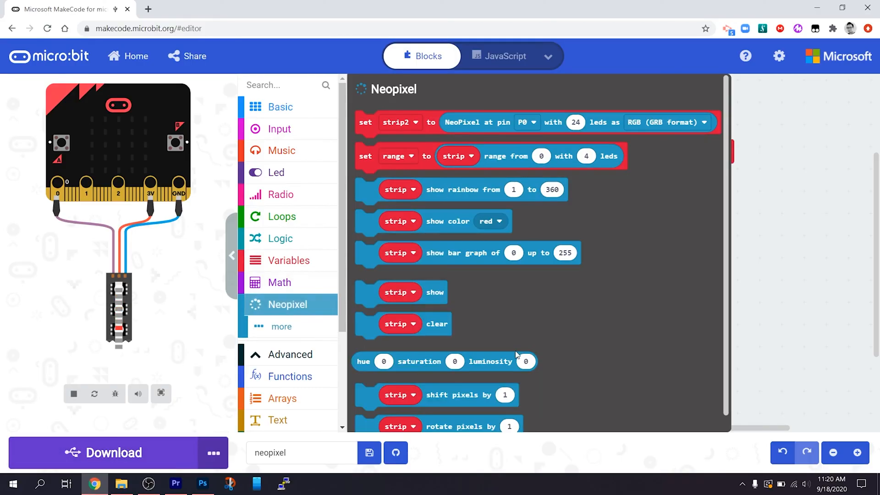
scroll(575, 354, "down", 1)
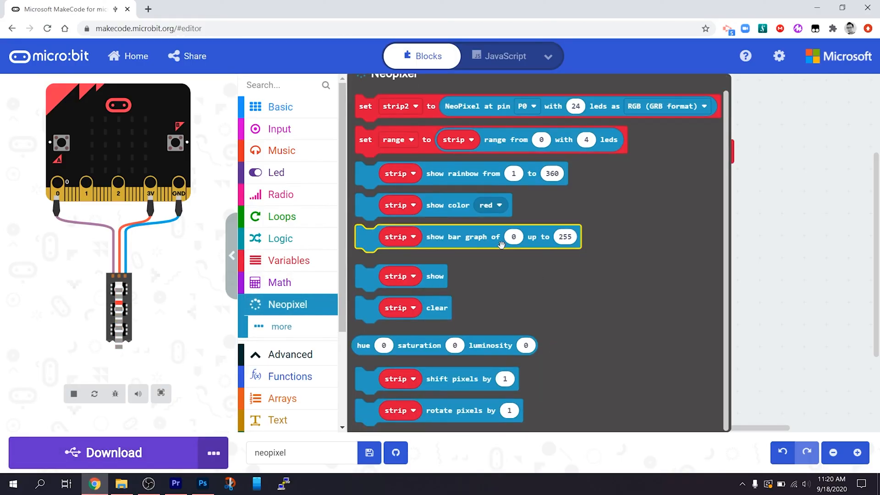